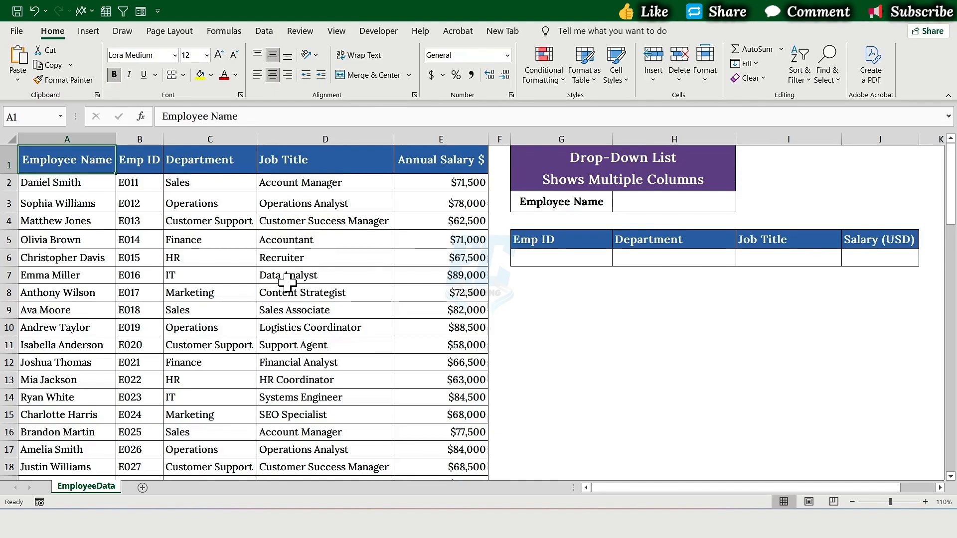
Insert an ActiveX combo box sized to fit cell H3, beside the Employee Name label.
{"action": "left_click", "coordinate": [685, 204]}
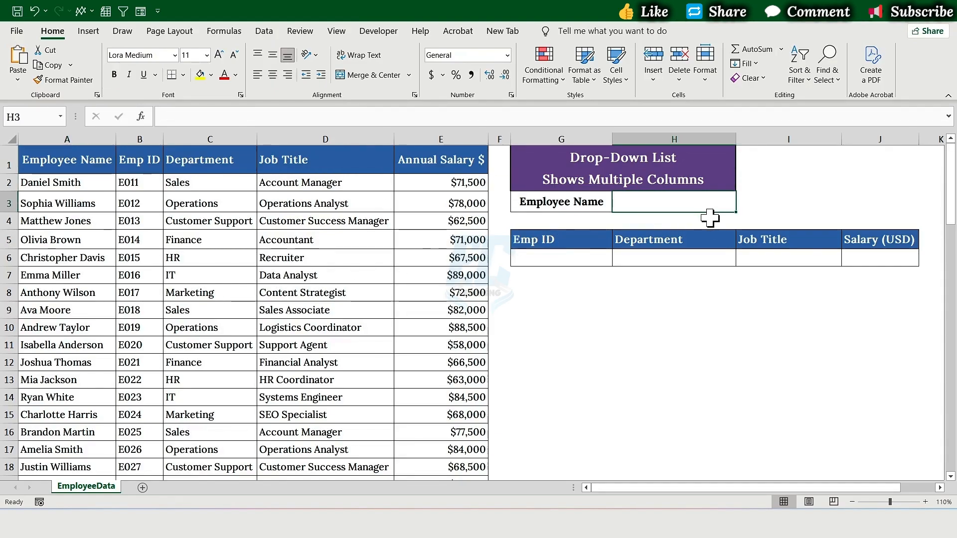
{"action": "left_click_drag", "start_coordinate": [562, 265], "coordinate": [884, 259]}
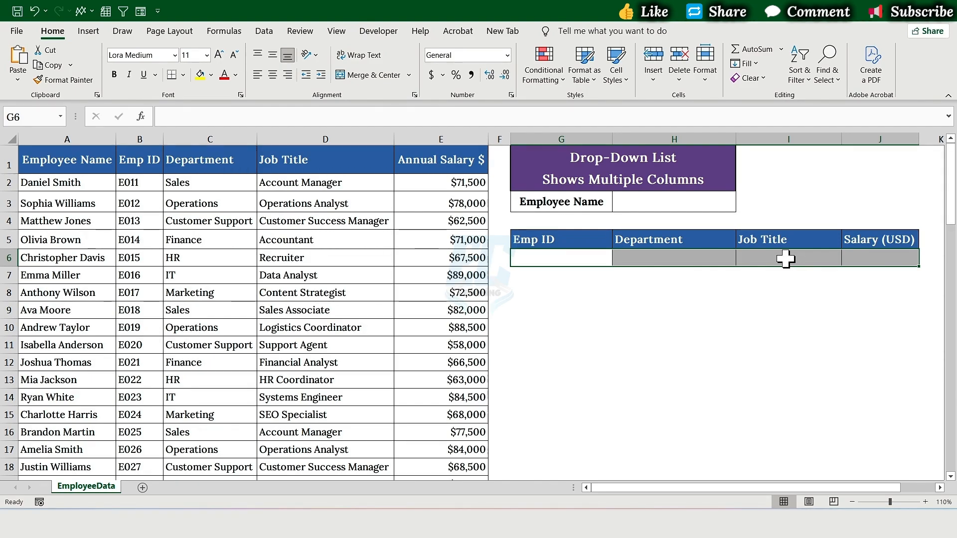
{"action": "left_click", "coordinate": [381, 35]}
{"action": "left_click", "coordinate": [266, 77]}
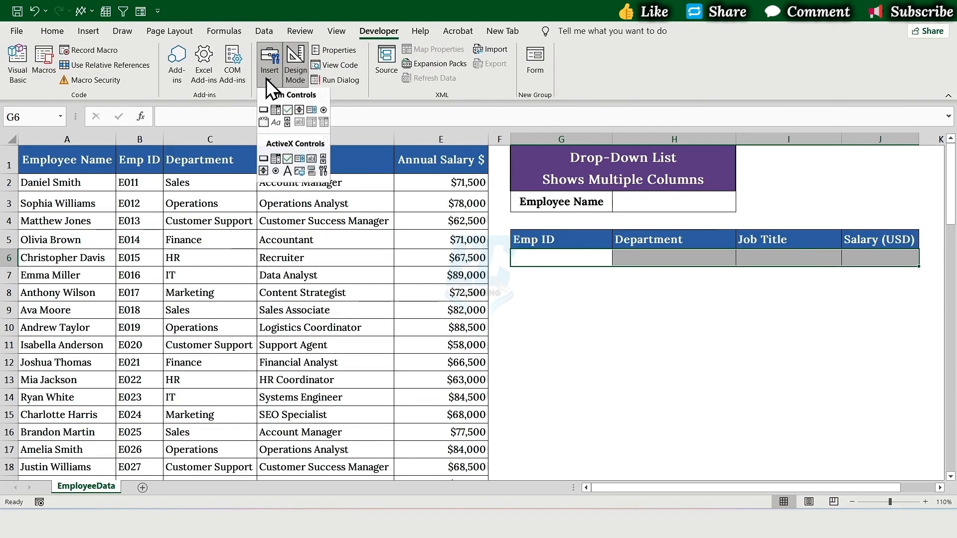
{"action": "left_click", "coordinate": [277, 162]}
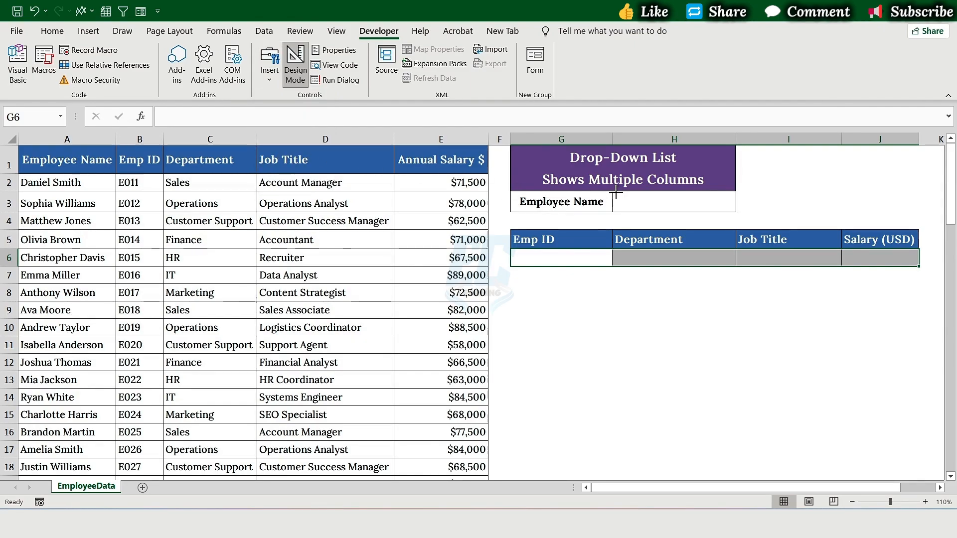
{"action": "left_click_drag", "start_coordinate": [619, 193], "coordinate": [732, 210]}
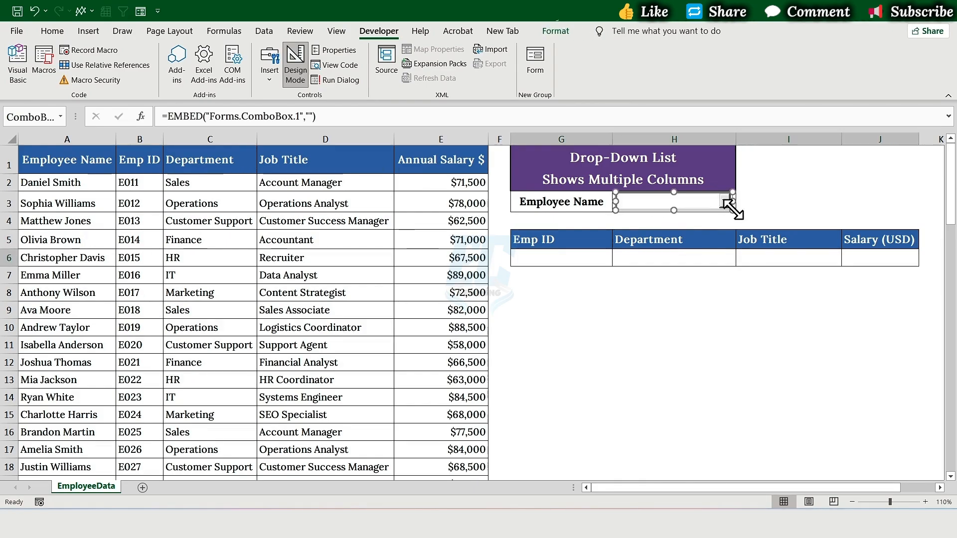
In the combo box's properties, set ColumnCount to 5 and ColumnWidths to 70 pt;30 pt;60 pt;100 pt;30 pt.
{"action": "right_click", "coordinate": [694, 203]}
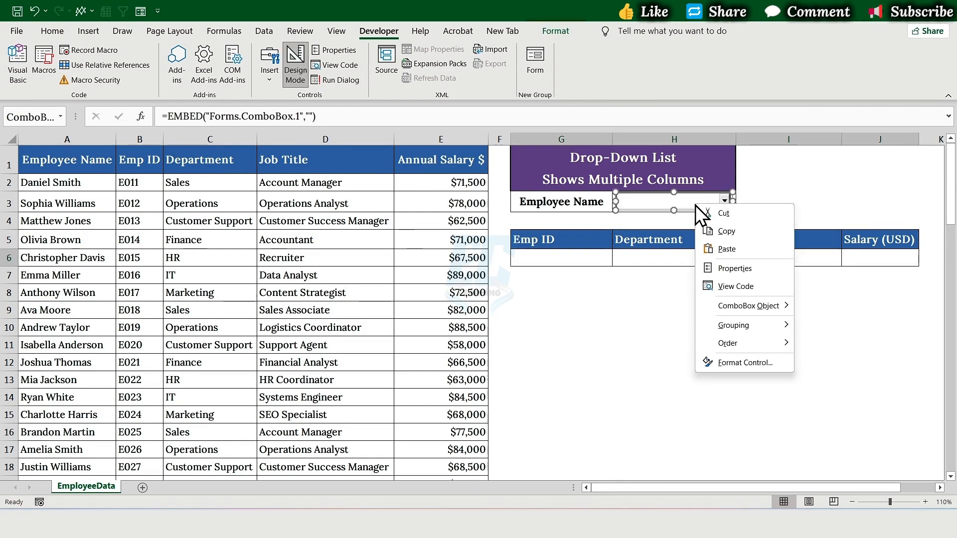
{"action": "left_click", "coordinate": [730, 267]}
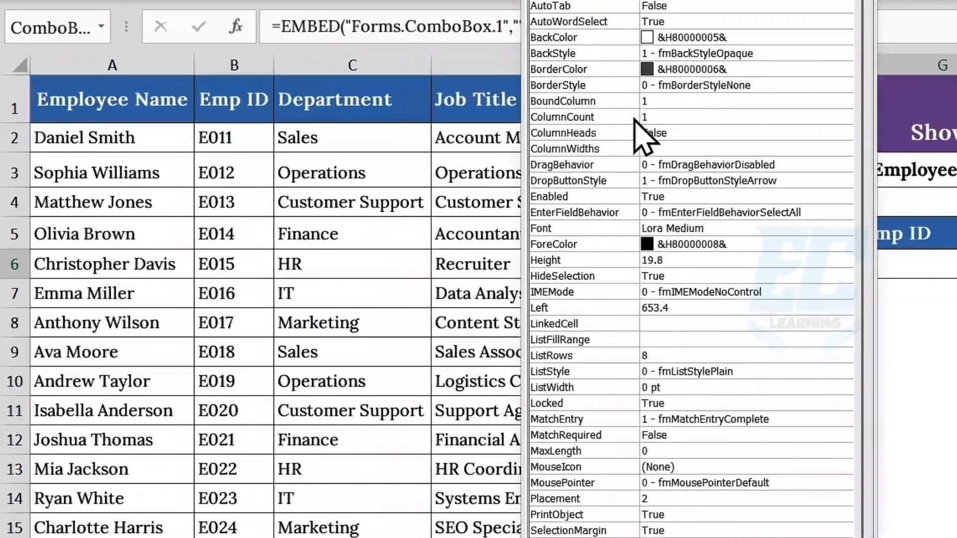
{"action": "left_click", "coordinate": [374, 170]}
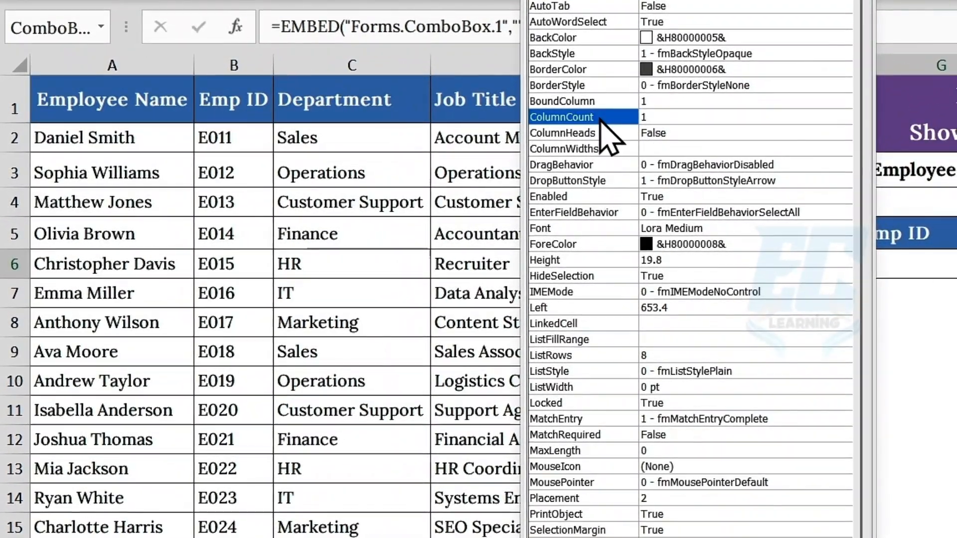
{"action": "left_click", "coordinate": [651, 117]}
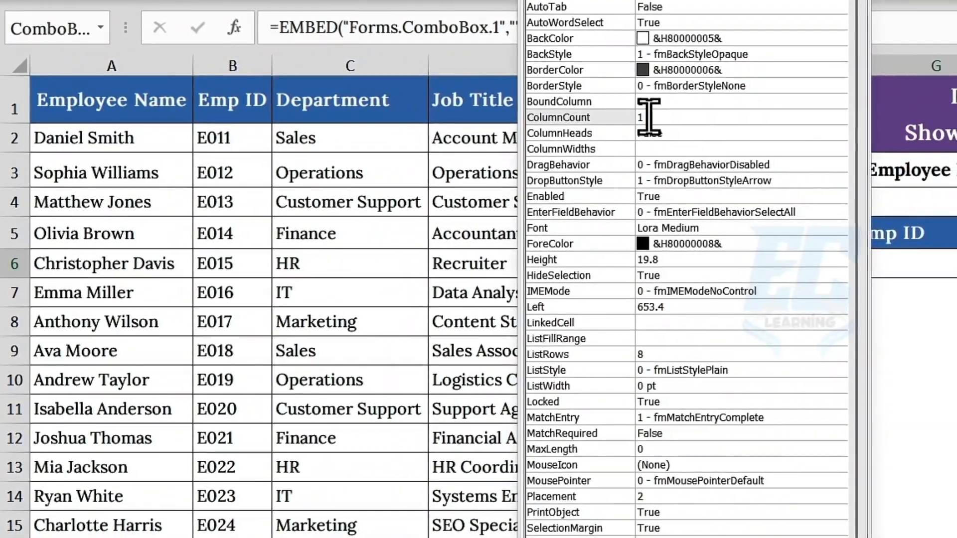
{"action": "key", "text": "BackSpace"}
{"action": "type", "text": "5"}
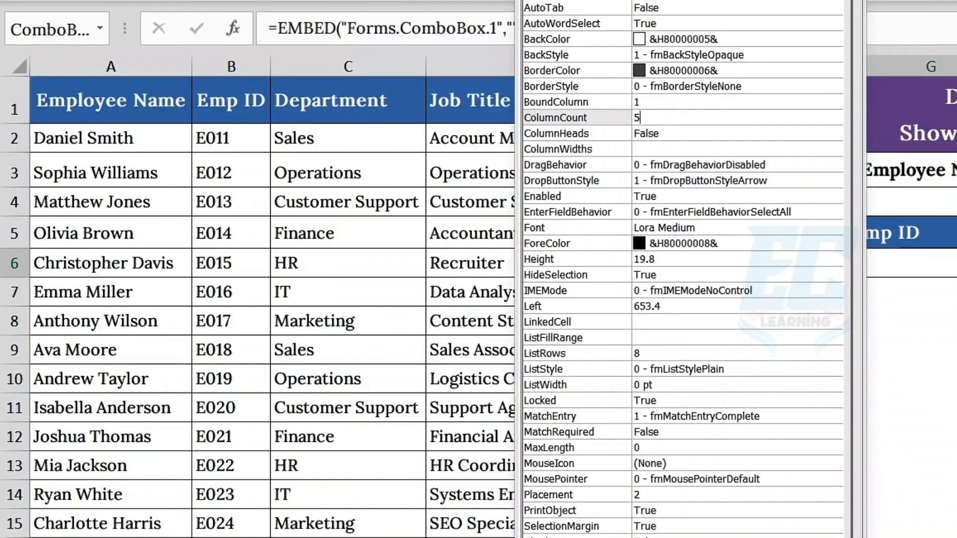
{"action": "left_click", "coordinate": [642, 149]}
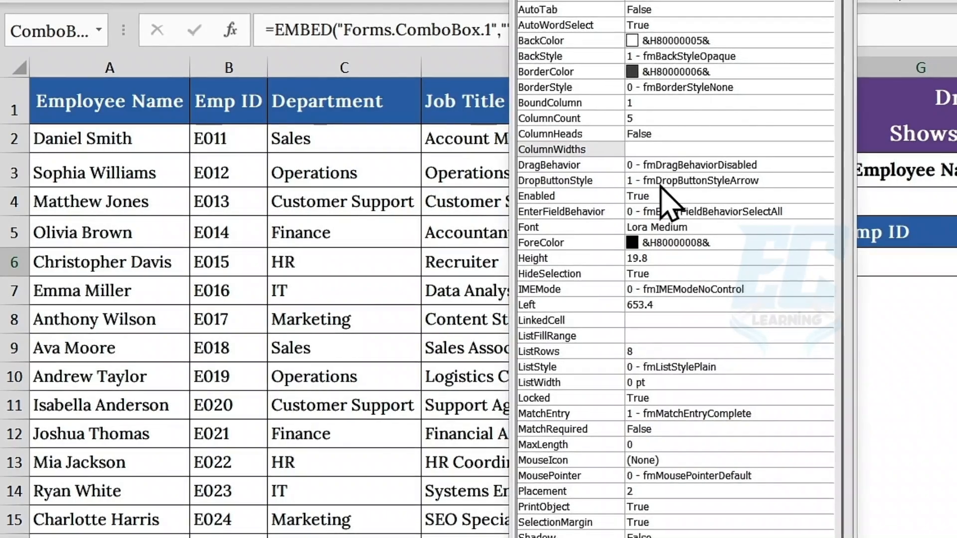
{"action": "type", "text": "70 pt;"}
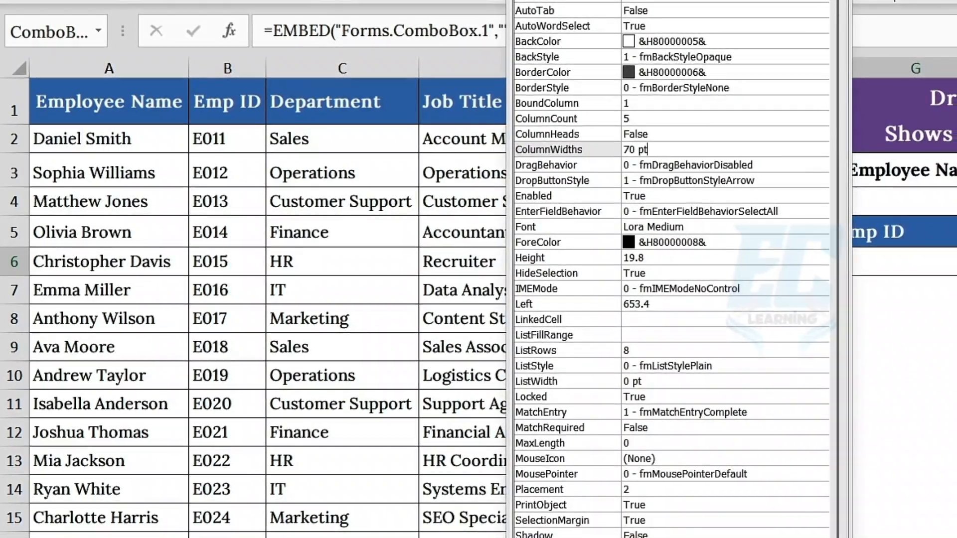
{"action": "type", "text": " 30 pt; 60 p"}
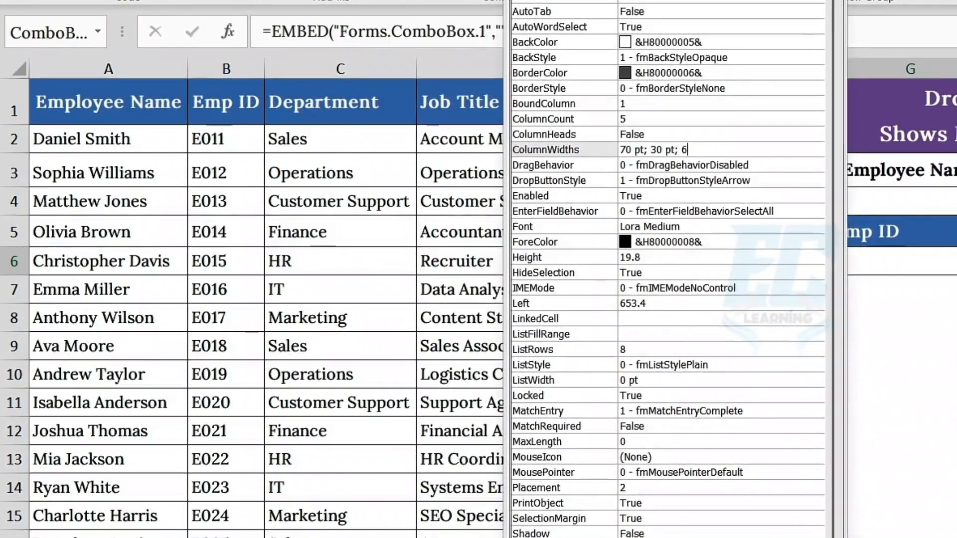
{"action": "type", "text": "t; 100"}
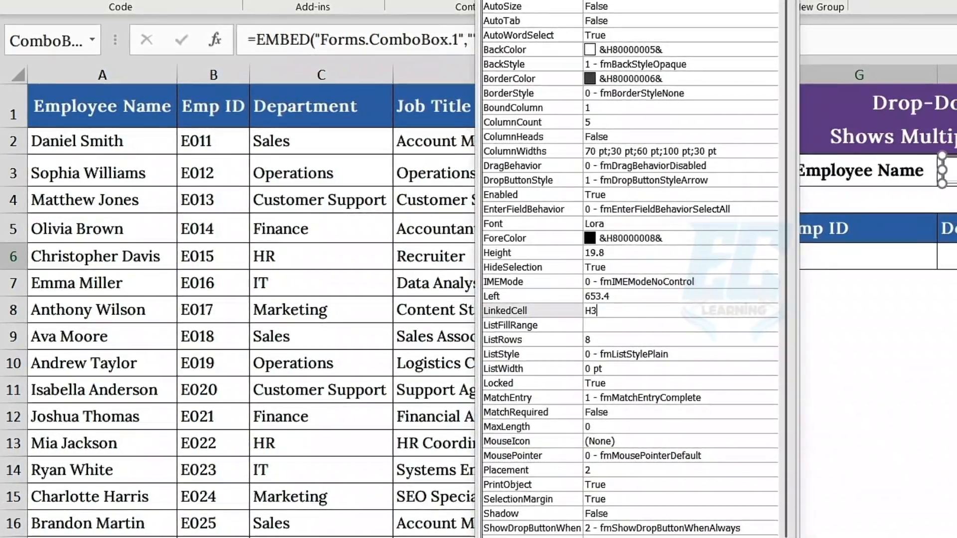
Set the combo box's ListFillRange to A2:E76 and its ListWidth to 330 pt, and close its properties.
{"action": "left_click", "coordinate": [589, 323]}
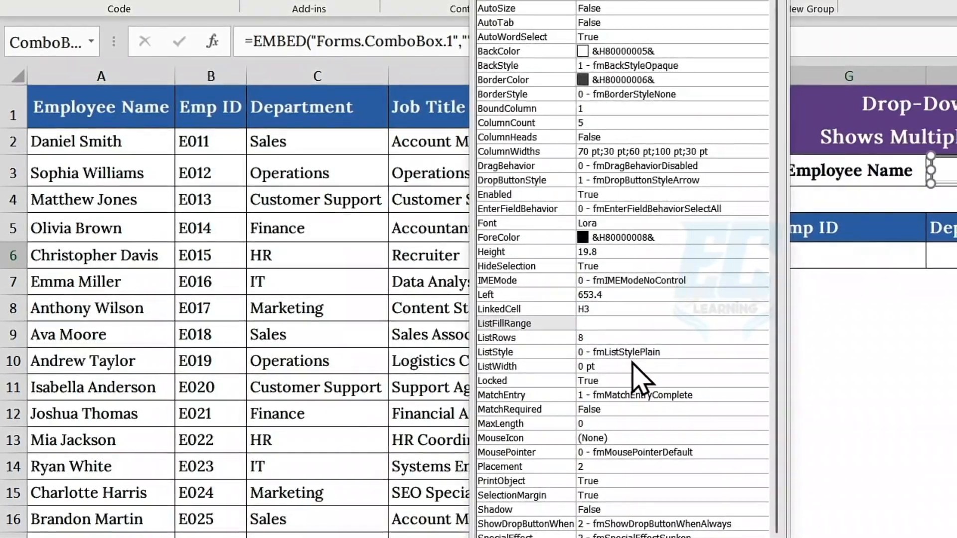
{"action": "type", "text": "A2:E"}
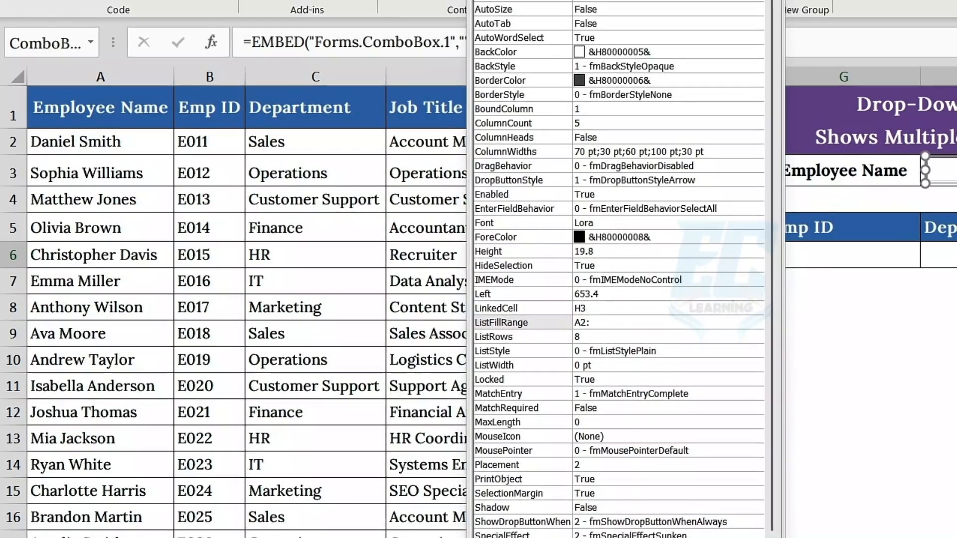
{"action": "type", "text": "76"}
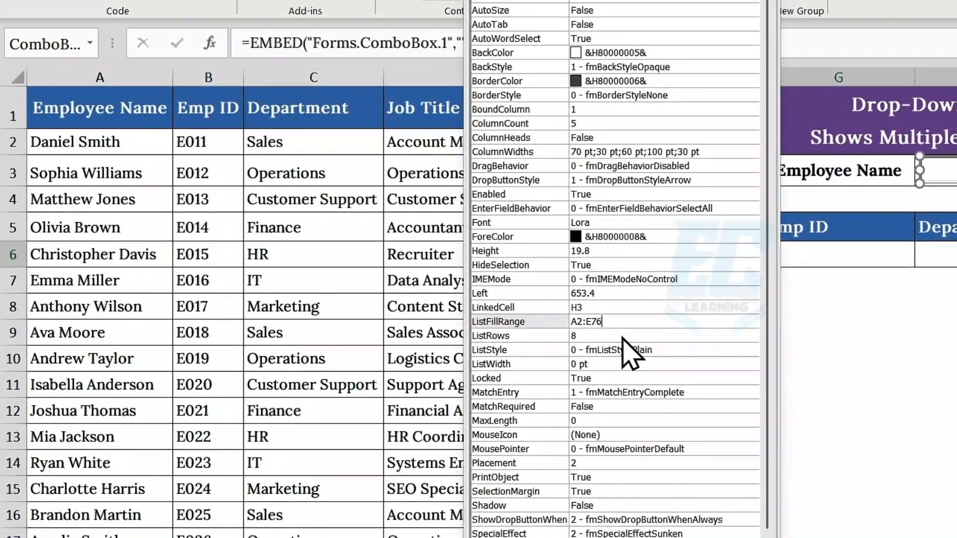
{"action": "left_click", "coordinate": [573, 364]}
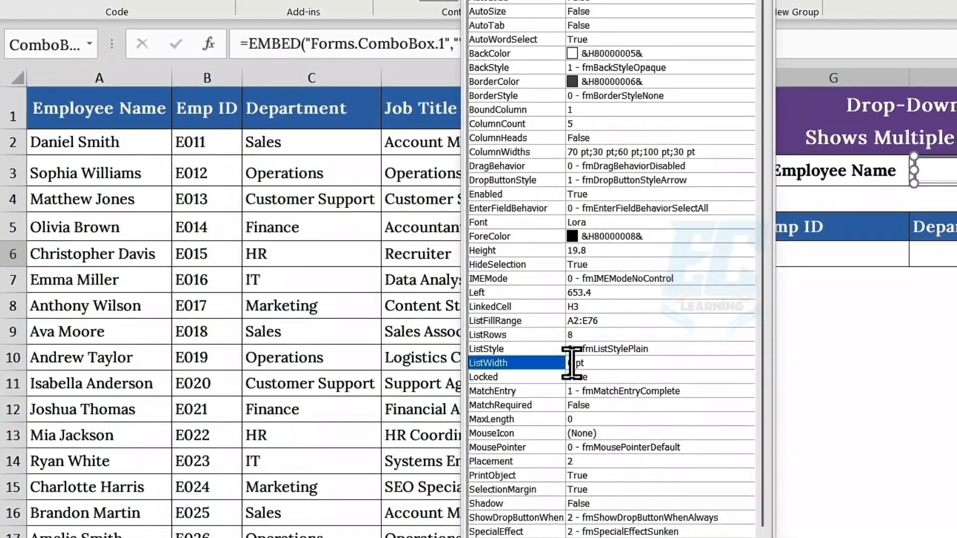
{"action": "key", "text": "BackSpace"}
{"action": "type", "text": "330"}
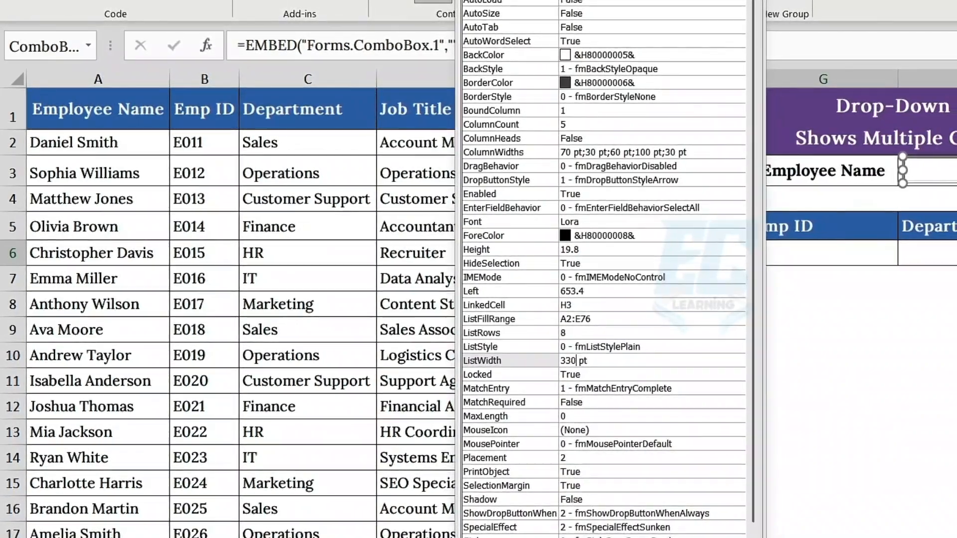
{"action": "key", "text": "Return"}
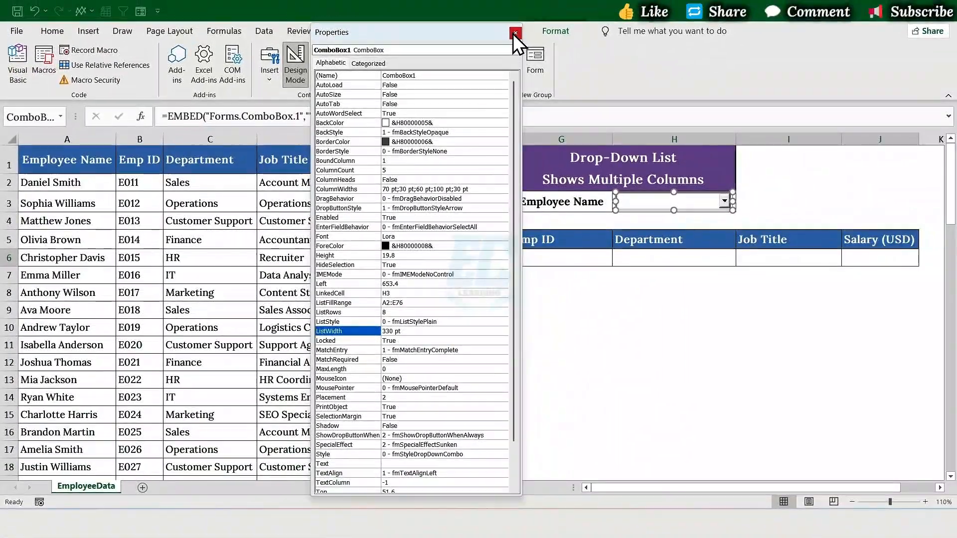
{"action": "left_click", "coordinate": [515, 34]}
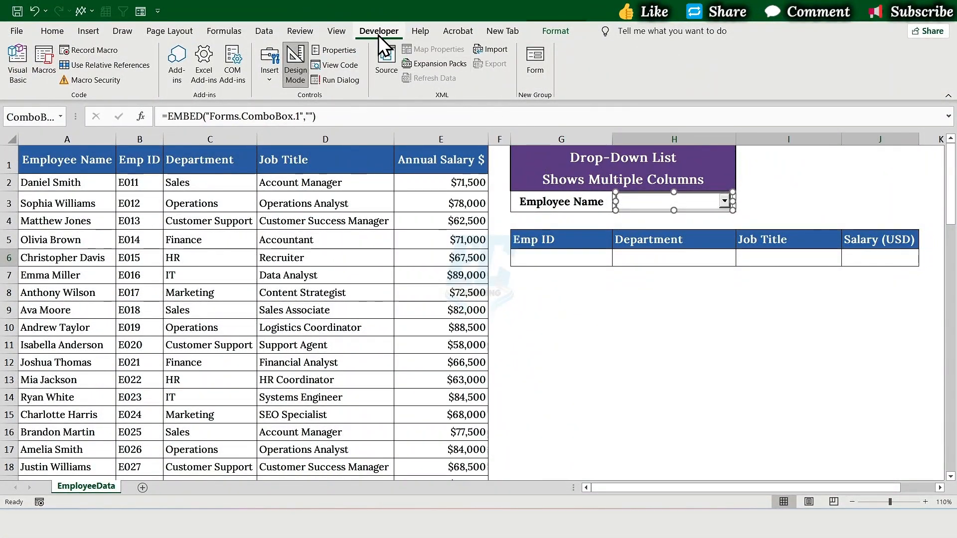
Turn off Design Mode and choose the first employee in the combo box's multi-column list.
{"action": "left_click", "coordinate": [288, 64]}
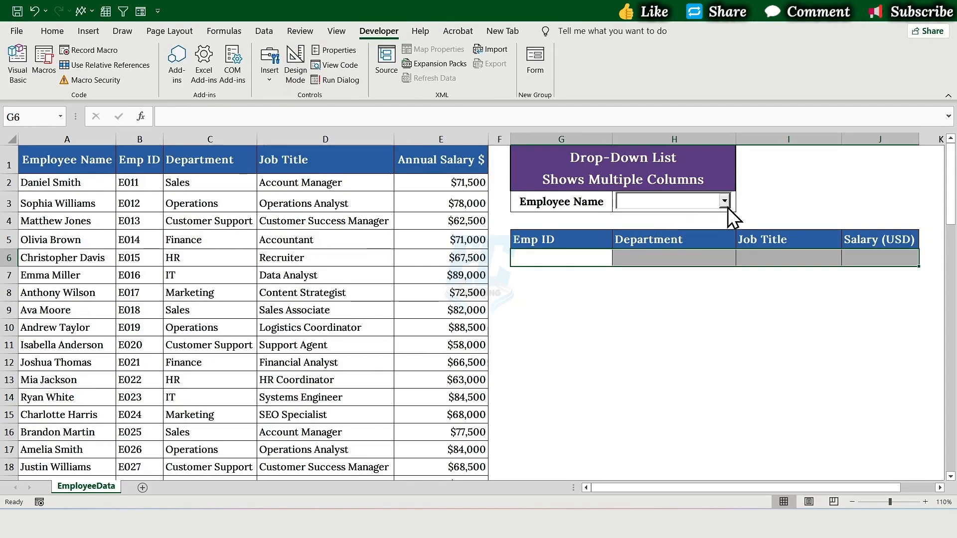
{"action": "left_click", "coordinate": [724, 201]}
{"action": "mouse_move", "coordinate": [915, 222]}
{"action": "left_mouse_down"}
{"action": "mouse_move", "coordinate": [919, 278]}
{"action": "mouse_move", "coordinate": [919, 227]}
{"action": "left_mouse_up"}
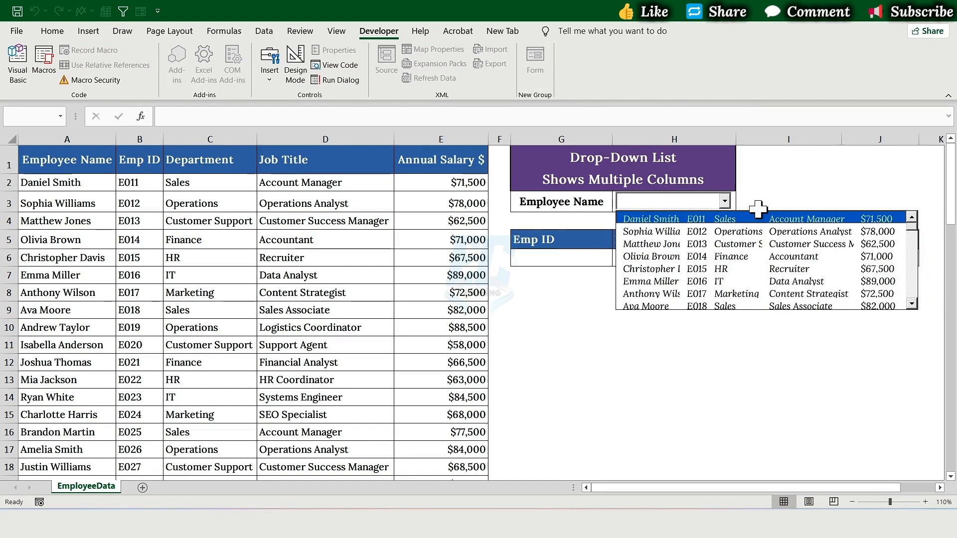
{"action": "left_click", "coordinate": [666, 220]}
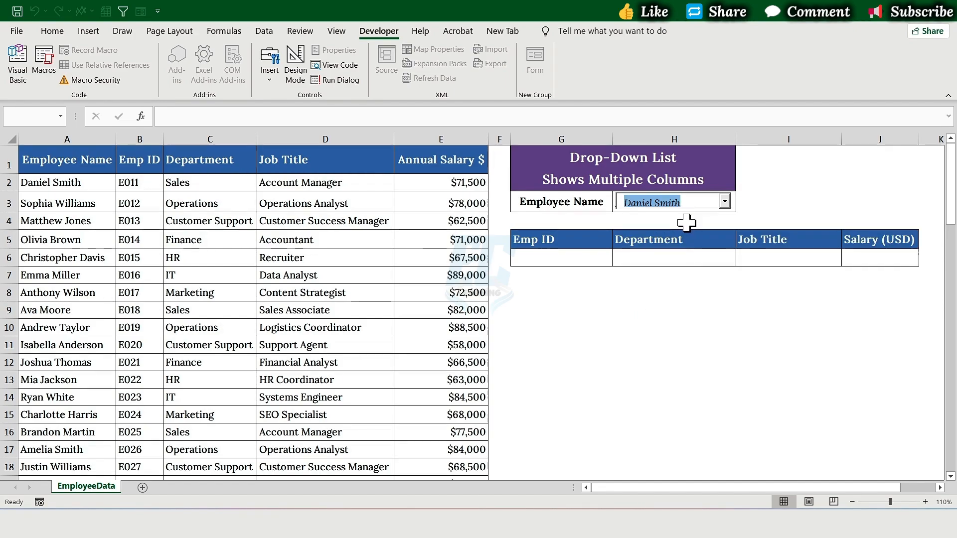
{"action": "left_click", "coordinate": [707, 204]}
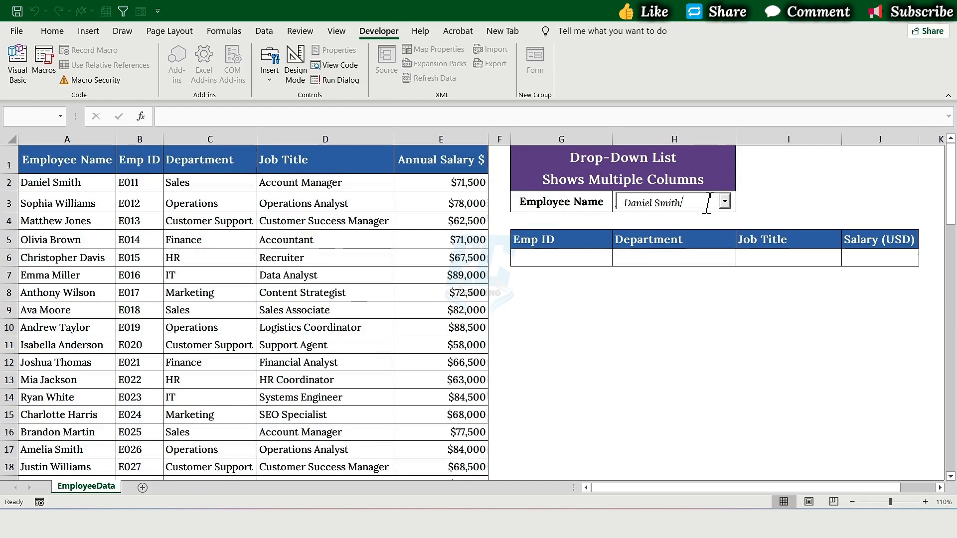
{"action": "left_click", "coordinate": [611, 240]}
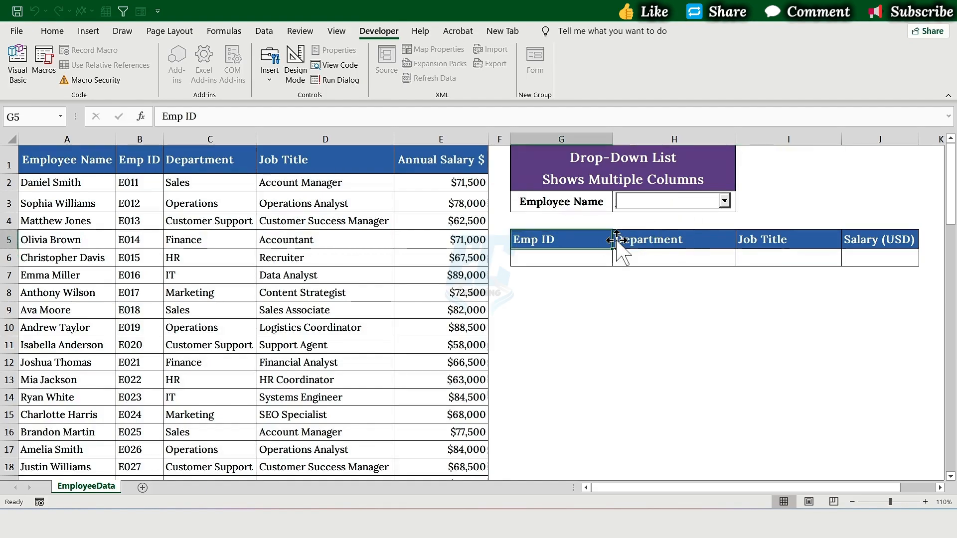
{"action": "left_click", "coordinate": [670, 240]}
{"action": "left_click", "coordinate": [797, 241]}
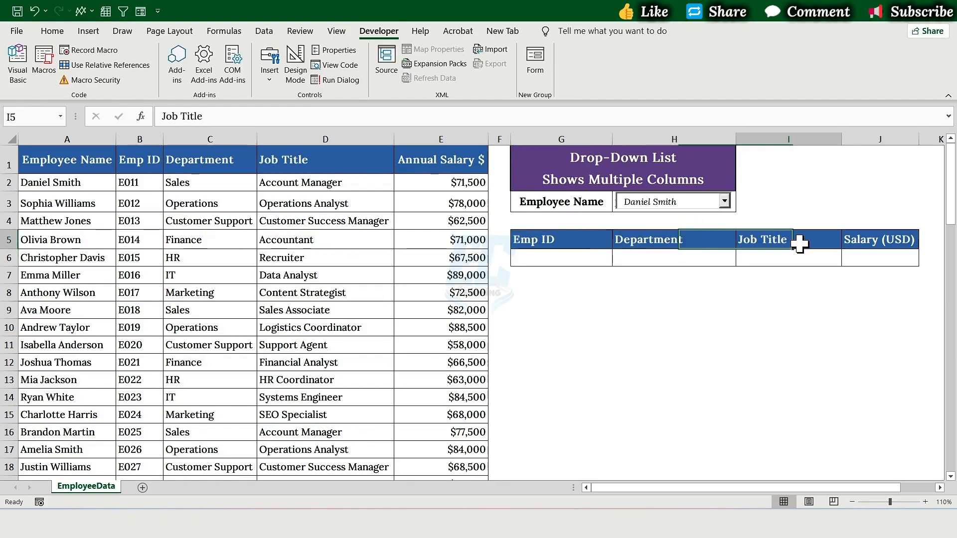
{"action": "left_click", "coordinate": [876, 242]}
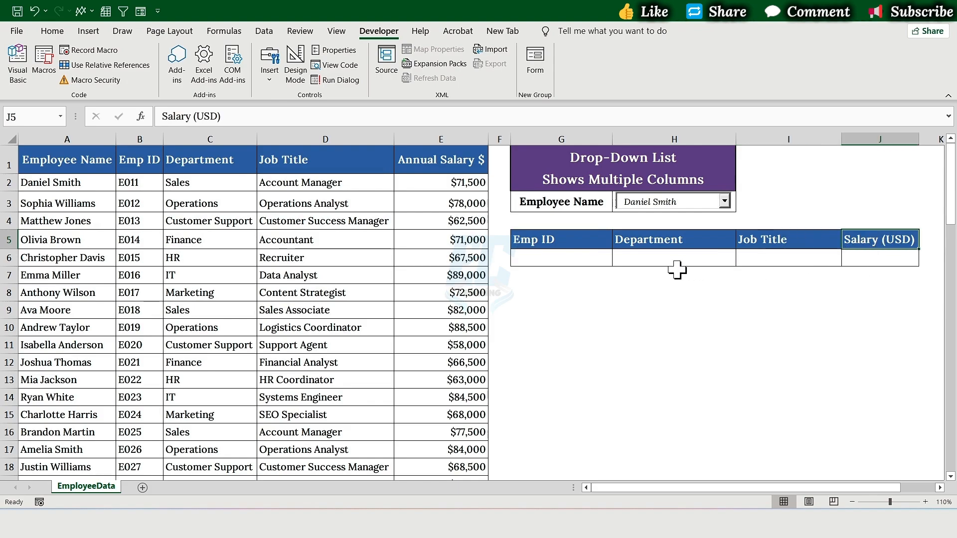
Start an XLOOKUP formula in G6 with H3 as the lookup value and A2:A76 as the lookup array.
{"action": "left_click", "coordinate": [572, 260]}
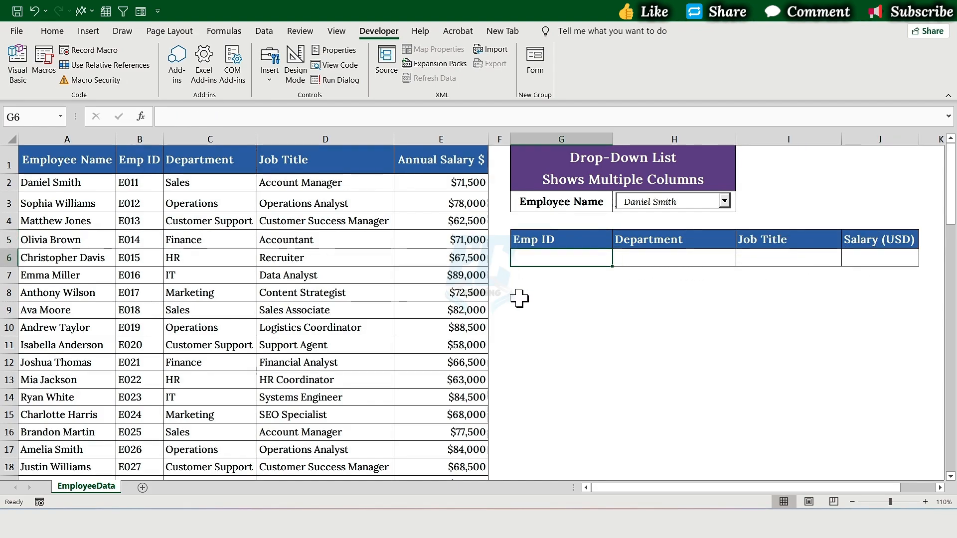
{"action": "type", "text": "=XLOOKUP"}
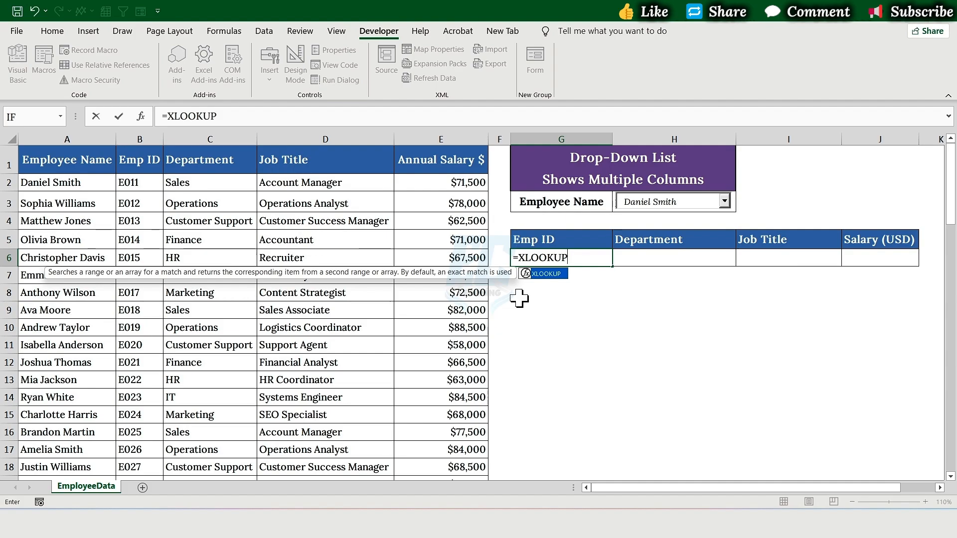
{"action": "type", "text": "("}
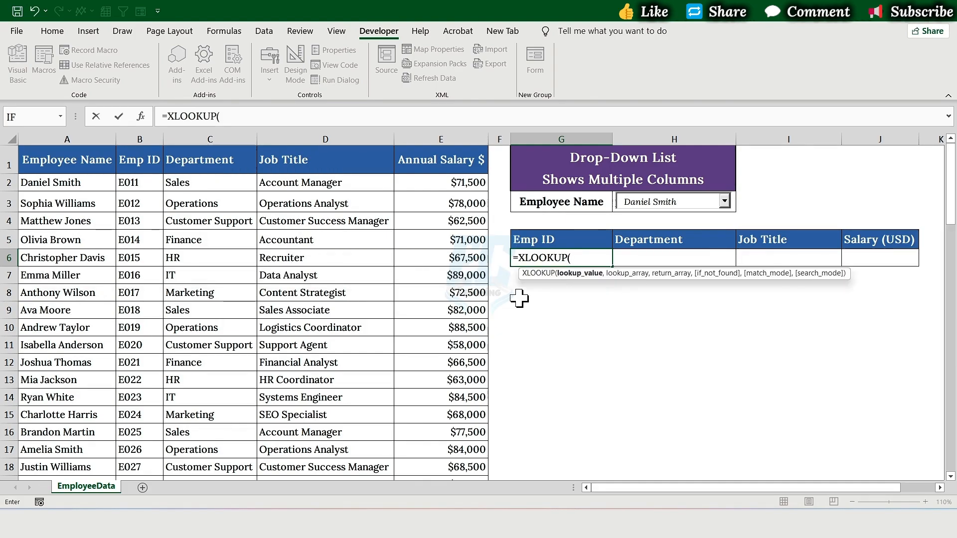
{"action": "type", "text": "H3,"}
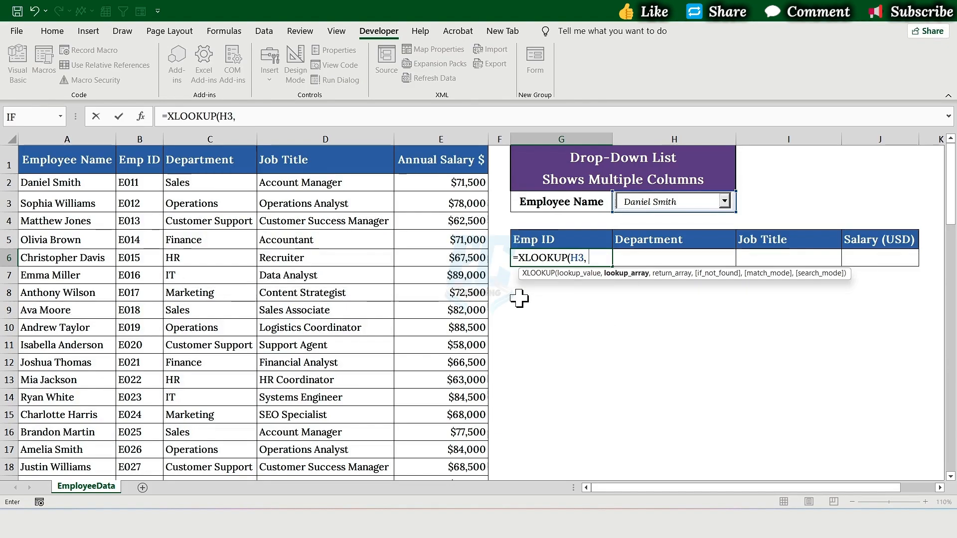
{"action": "left_click", "coordinate": [105, 183]}
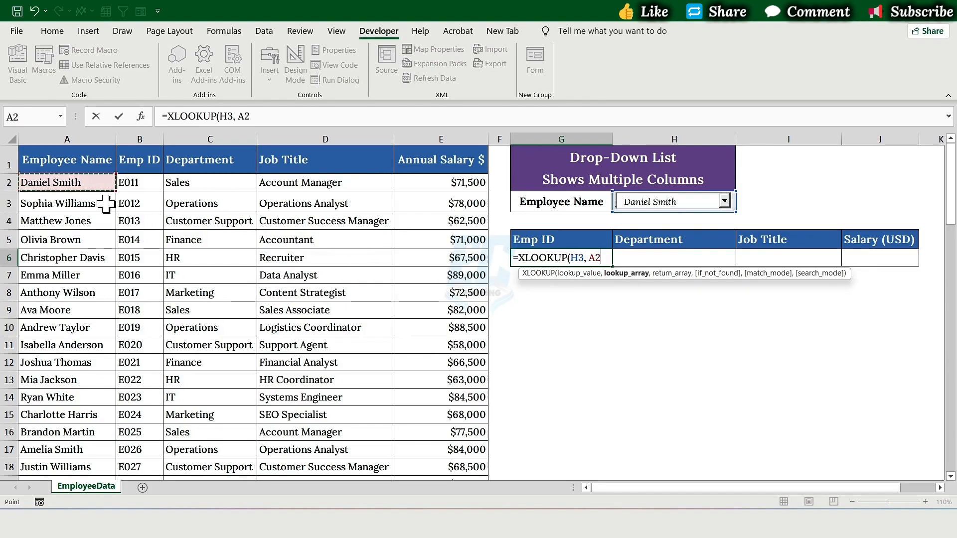
{"action": "key", "text": "ctrl+shift+Down"}
{"action": "type", "text": ","}
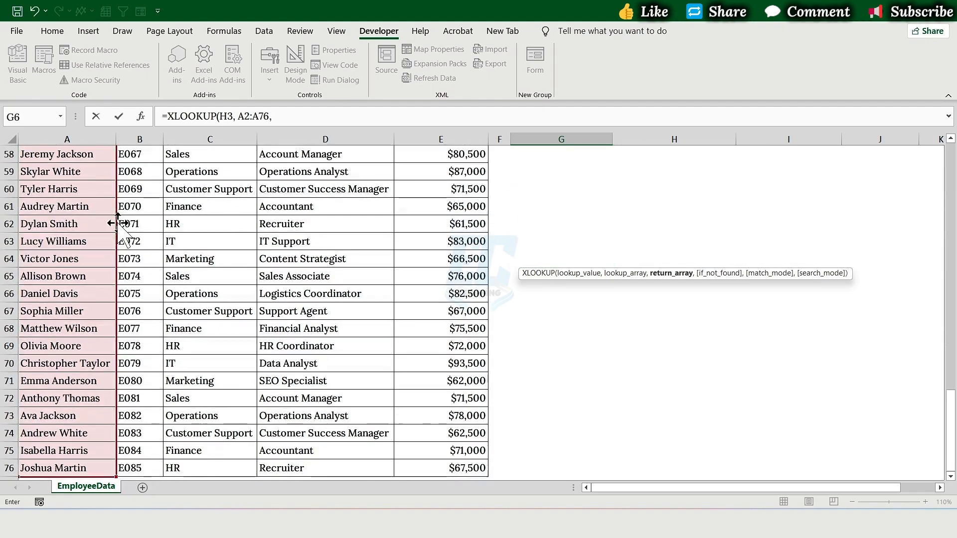
Complete the G6 XLOOKUP with B2:E76 as the return array and " " as the if-not-found value, and enter it.
{"action": "scroll", "coordinate": [455, 289], "scroll_direction": "up", "scroll_amount": 19}
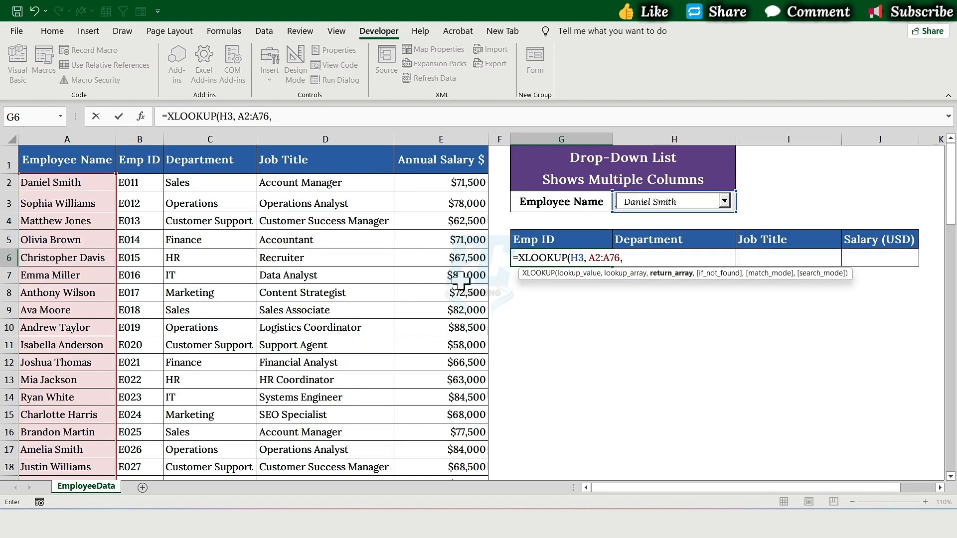
{"action": "left_click", "coordinate": [144, 183]}
{"action": "key", "text": "ctrl+shift+Right"}
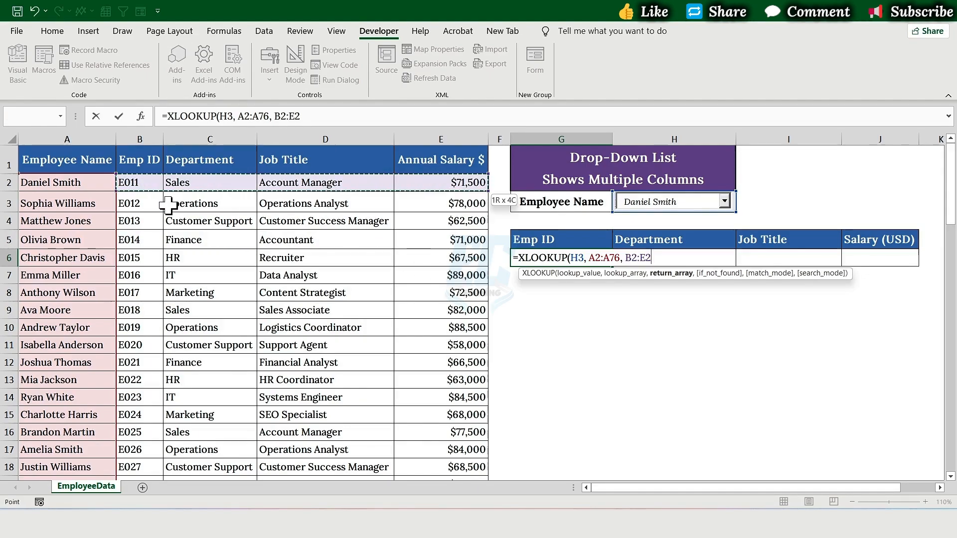
{"action": "key", "text": "ctrl+shift+Down"}
{"action": "scroll", "coordinate": [168, 204], "scroll_direction": "up", "scroll_amount": 19}
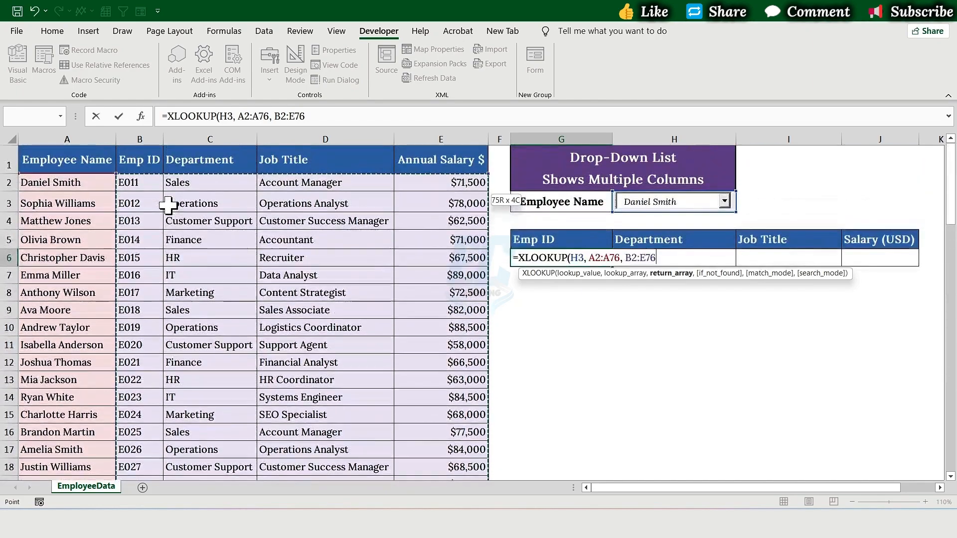
{"action": "type", "text": ","}
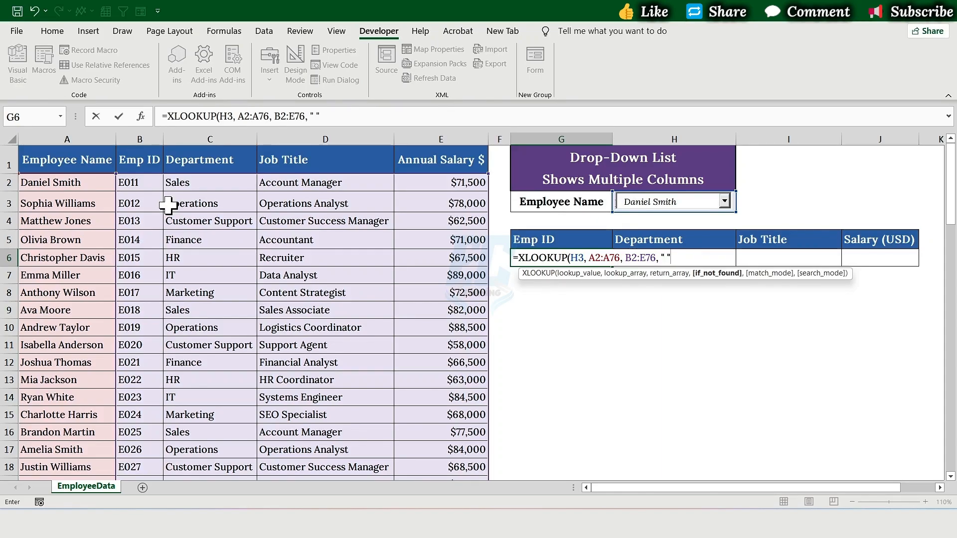
{"action": "type", "text": ")"}
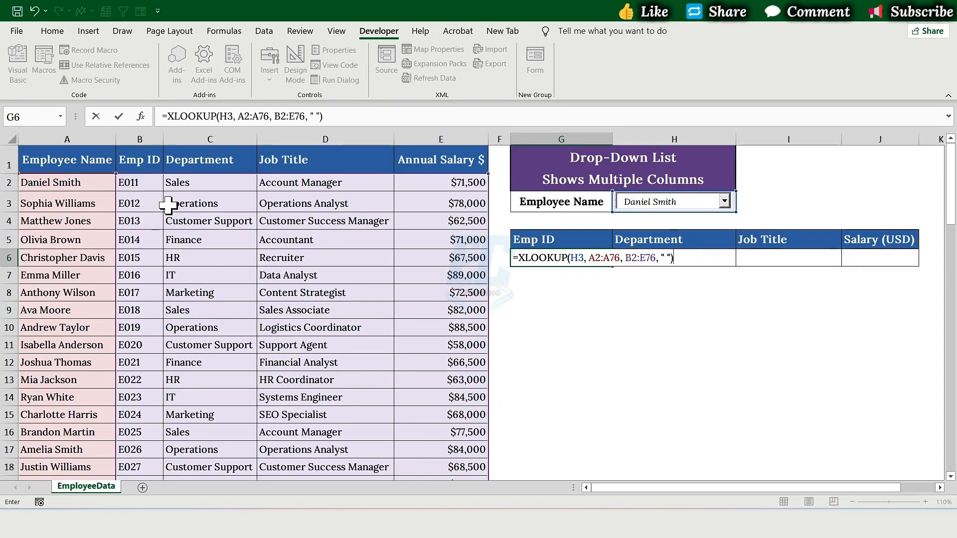
{"action": "key", "text": "Return"}
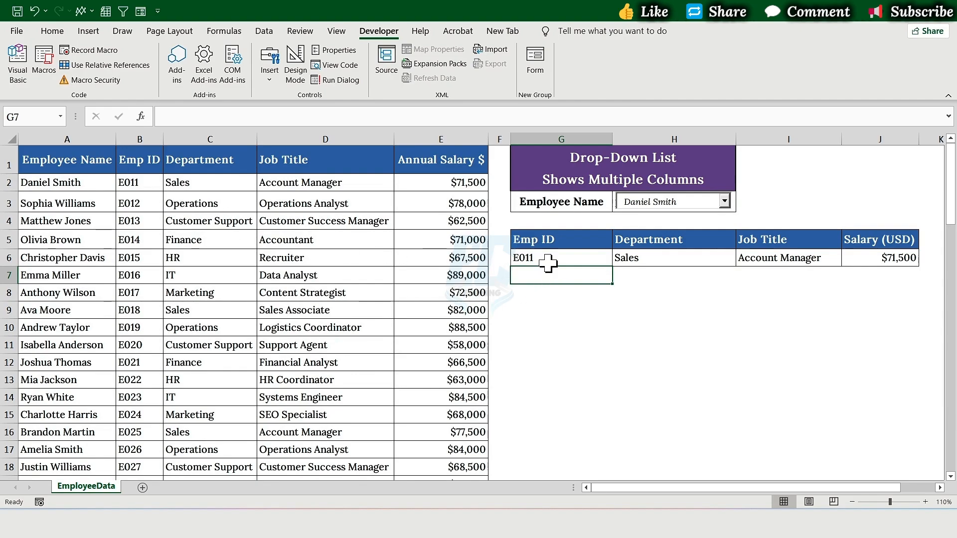
Test the lookup by choosing different employees in the combo box, ending with the IT Systems Engineer on $84,500.
{"action": "left_click", "coordinate": [548, 260]}
{"action": "left_click", "coordinate": [724, 202]}
{"action": "left_click", "coordinate": [718, 230]}
{"action": "left_click", "coordinate": [712, 202]}
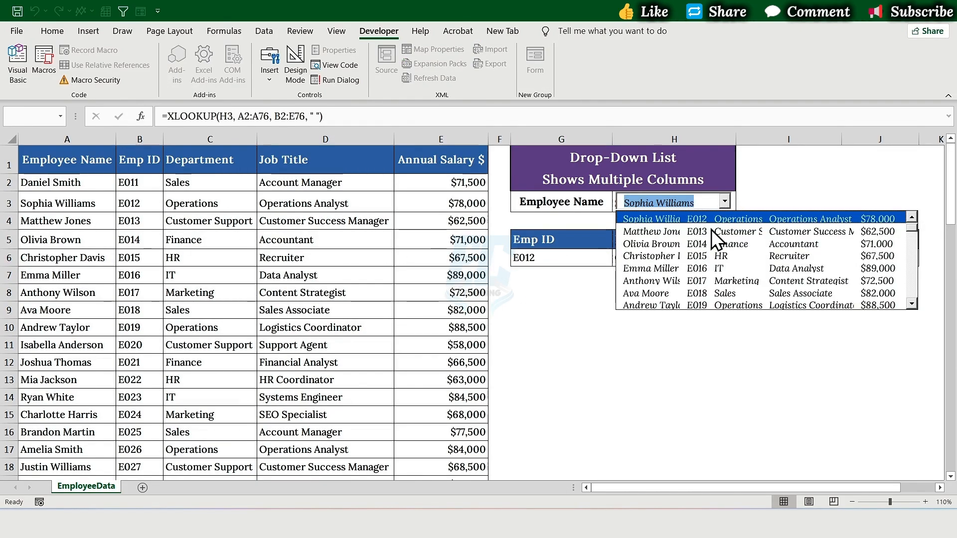
{"action": "left_click", "coordinate": [717, 281]}
{"action": "left_click", "coordinate": [724, 201]}
{"action": "left_click", "coordinate": [696, 291]}
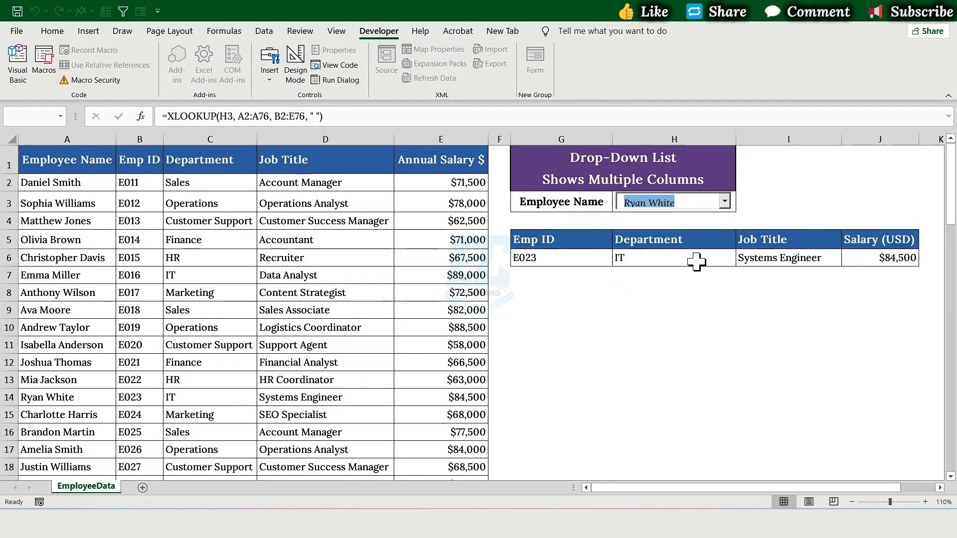